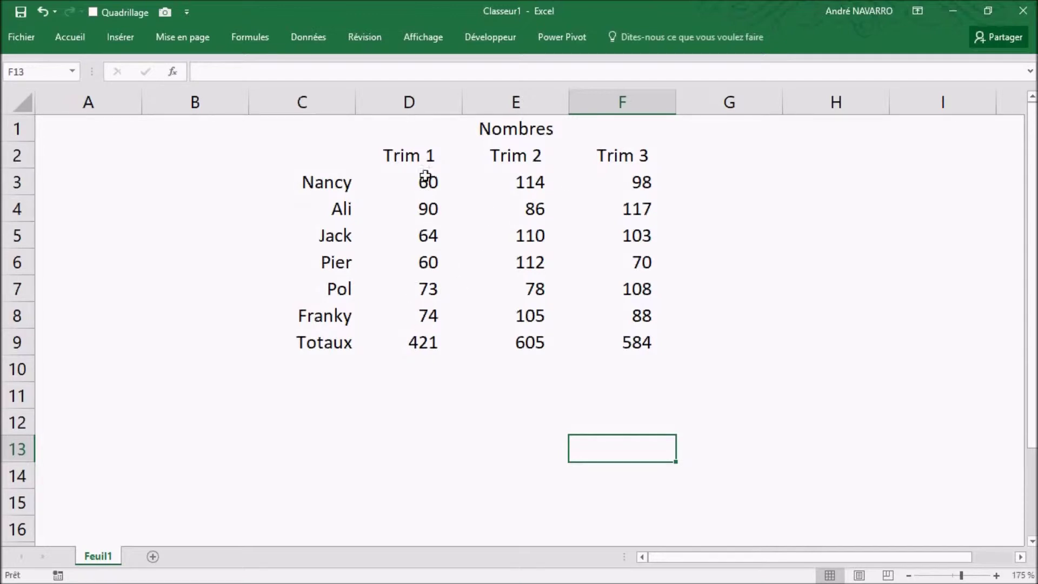
# Examine the quarterly figures and the sum formula in the Trim 1 total cell D9
pyautogui.click(418, 318)
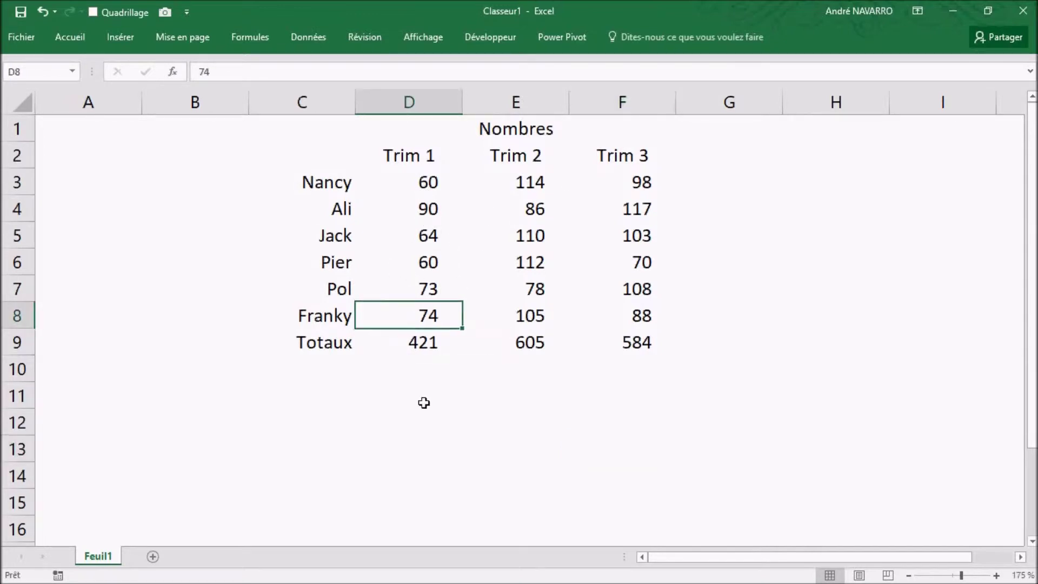
pyautogui.click(435, 241)
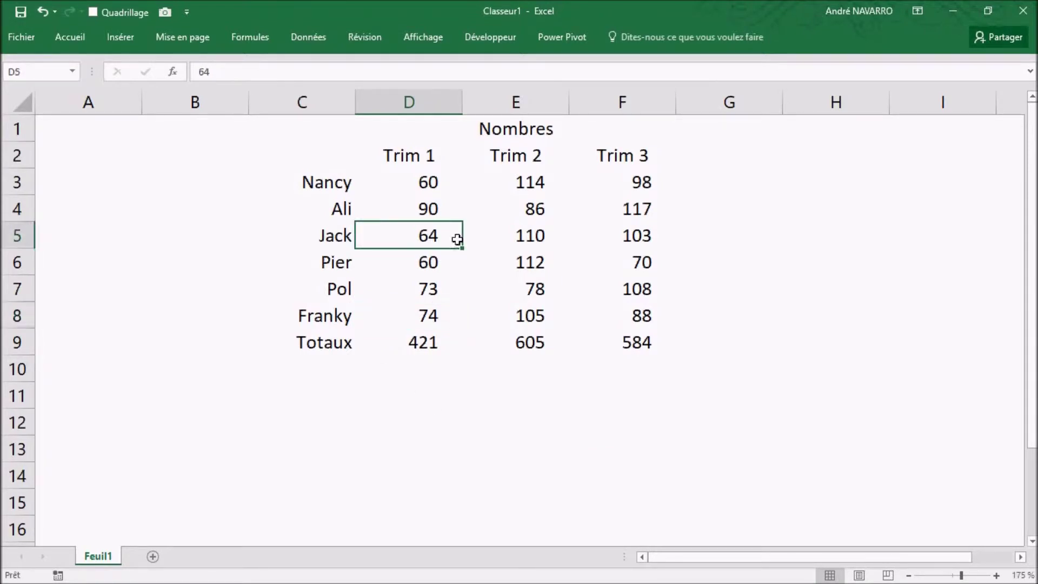
pyautogui.click(523, 243)
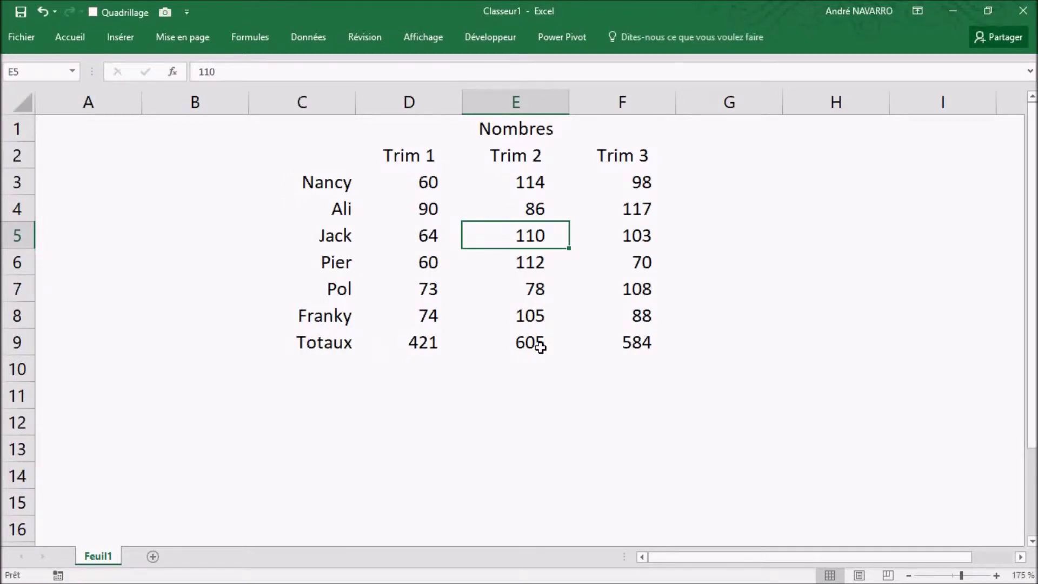
pyautogui.click(426, 342)
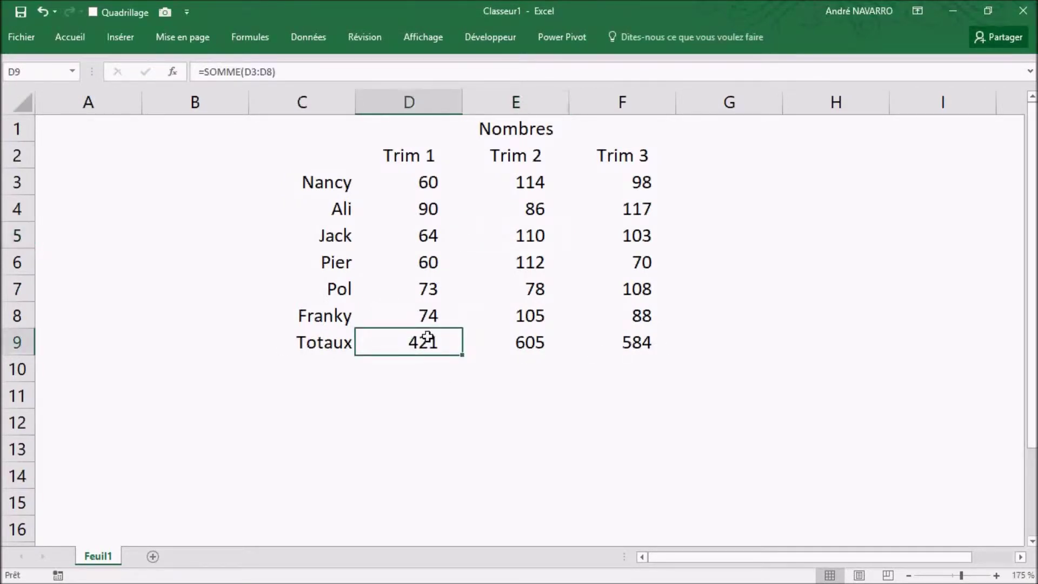
pyautogui.doubleClick(426, 342)
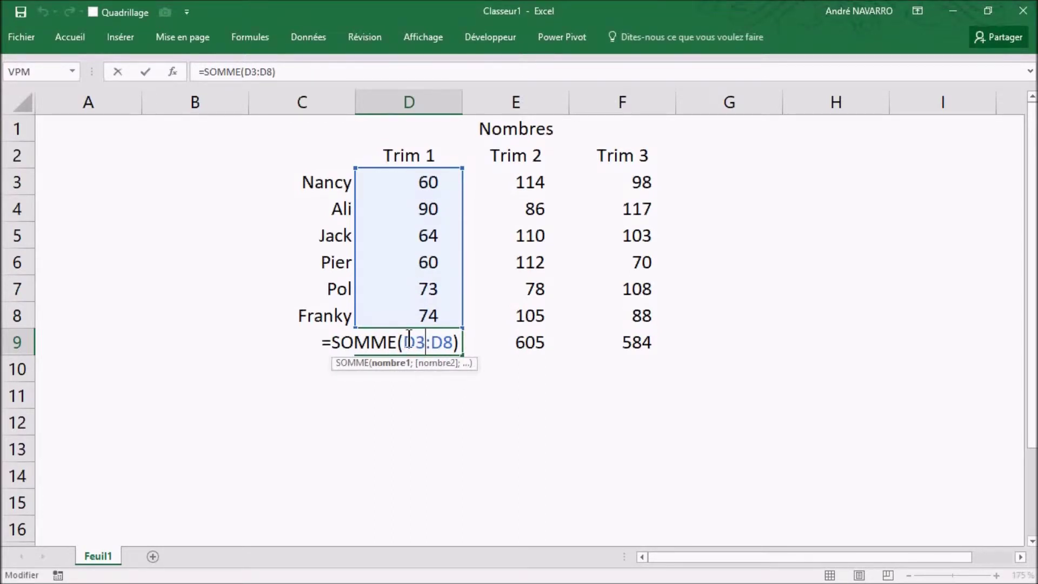
pyautogui.press('Return')
# Move the totals row C9:F9 down one row to C10:F10 and inspect the formula in D10
pyautogui.moveTo(319, 344); pyautogui.dragTo(637, 345)
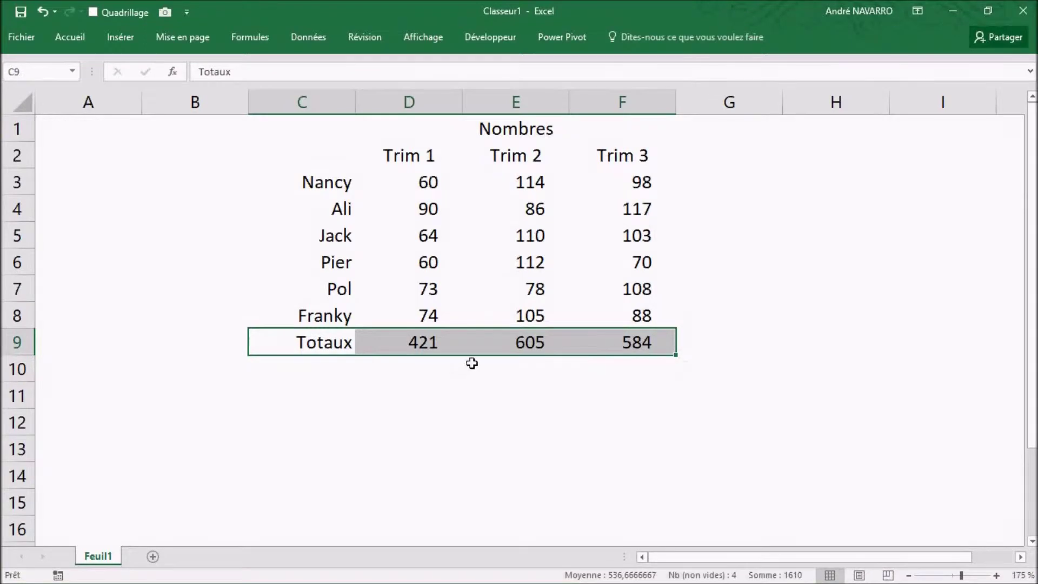
pyautogui.moveTo(476, 357); pyautogui.dragTo(481, 386)
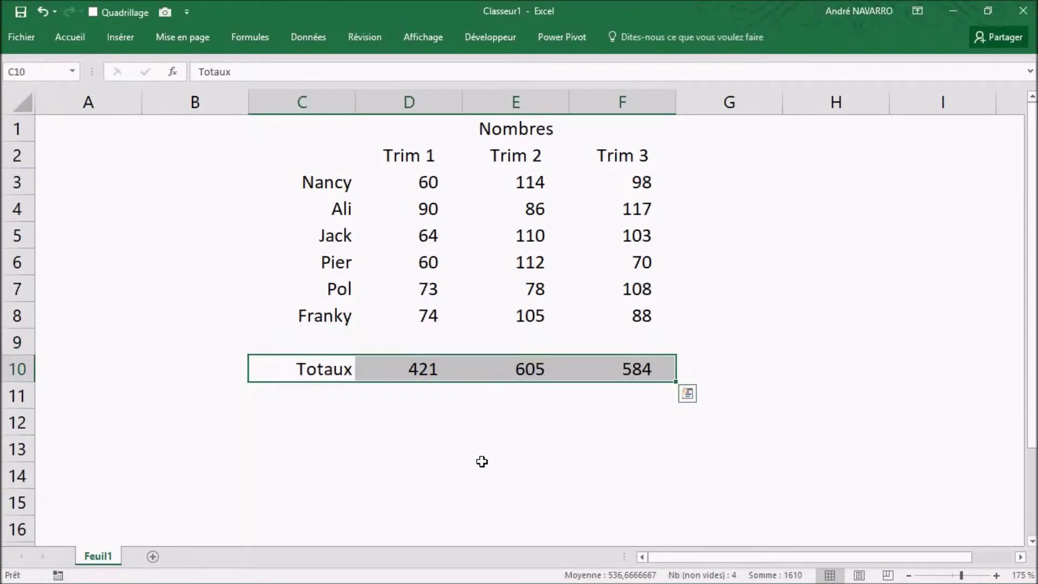
pyautogui.click(425, 372)
pyautogui.doubleClick(425, 372)
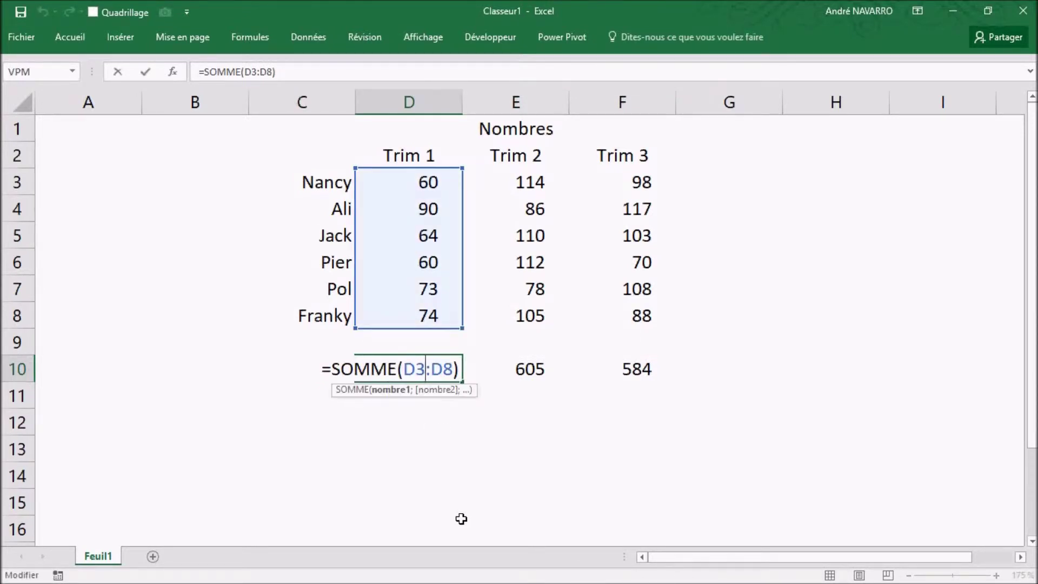
pyautogui.press('Escape')
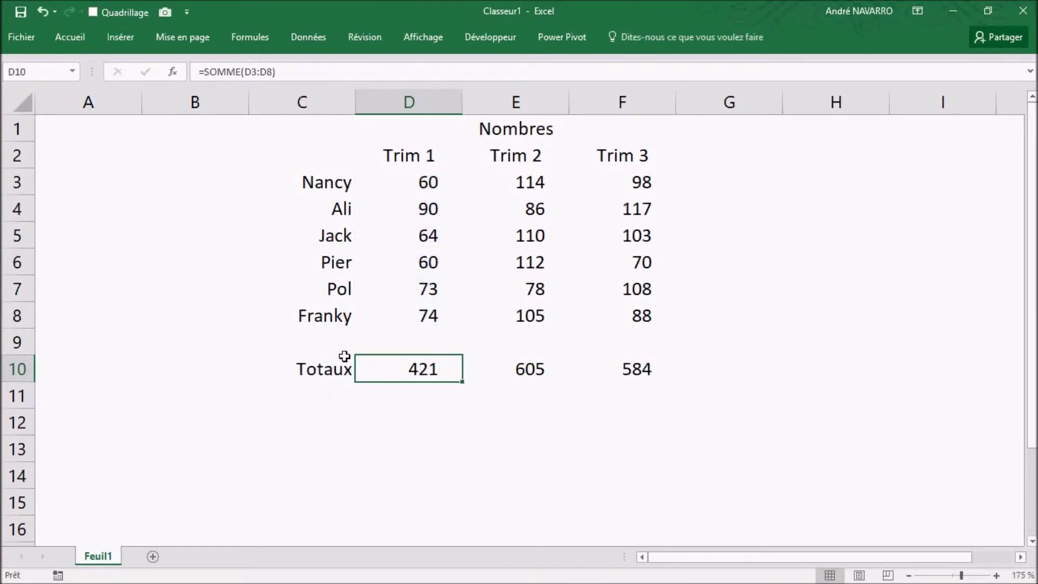
# Move the totals row to E13:H13 and inspect the relocated formula in F13
pyautogui.moveTo(330, 365); pyautogui.dragTo(743, 449)
pyautogui.doubleClick(633, 449)
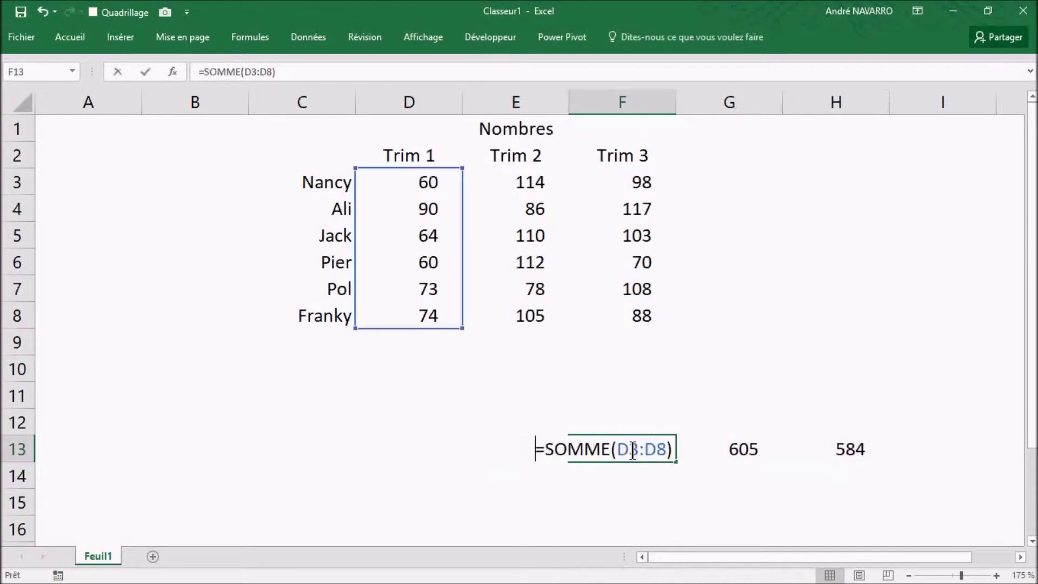
pyautogui.press('Escape')
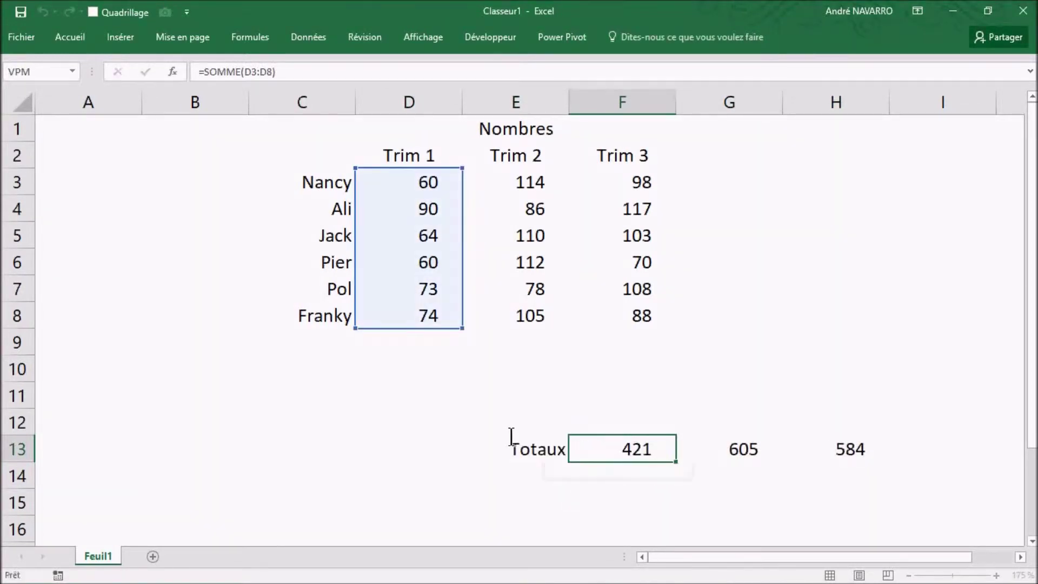
# Move the totals row from E13:H13 back to C10:F10
pyautogui.moveTo(552, 447); pyautogui.dragTo(802, 449)
pyautogui.moveTo(633, 453); pyautogui.dragTo(560, 359)
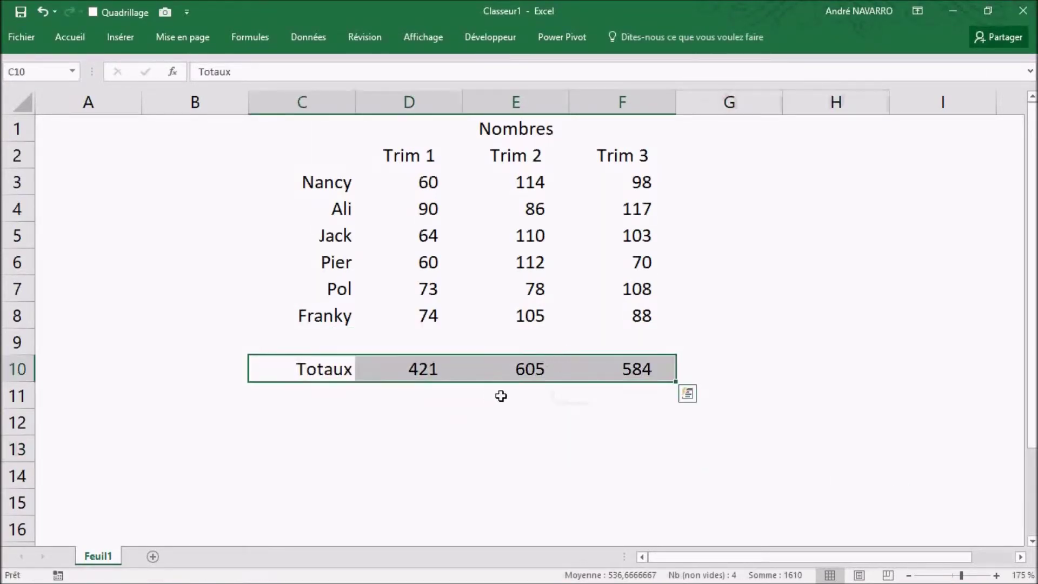
pyautogui.click(527, 349)
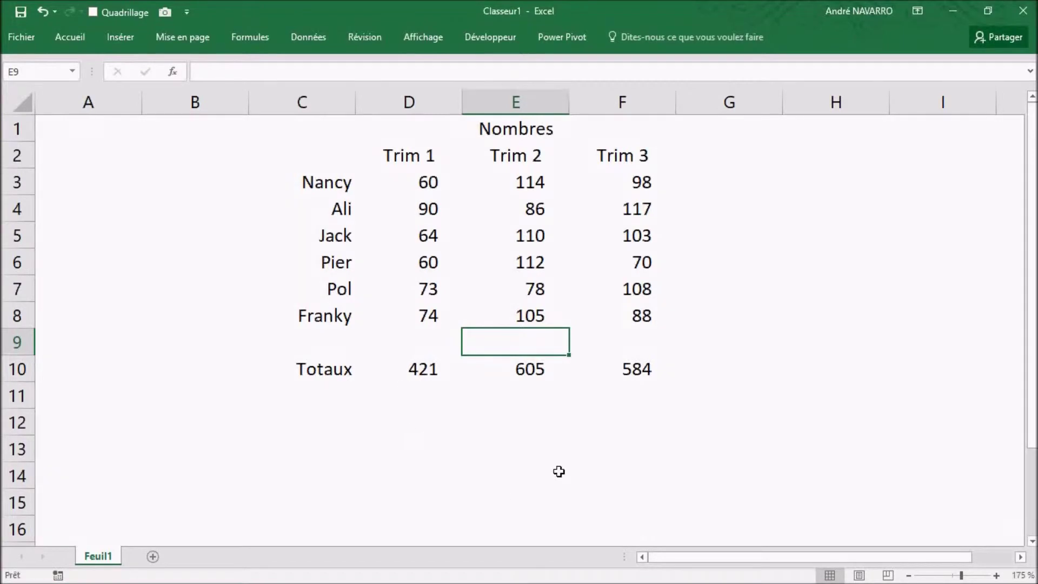
# Copy the Totaux label from C10 to G2 as the header of a new totals column
pyautogui.click(336, 371)
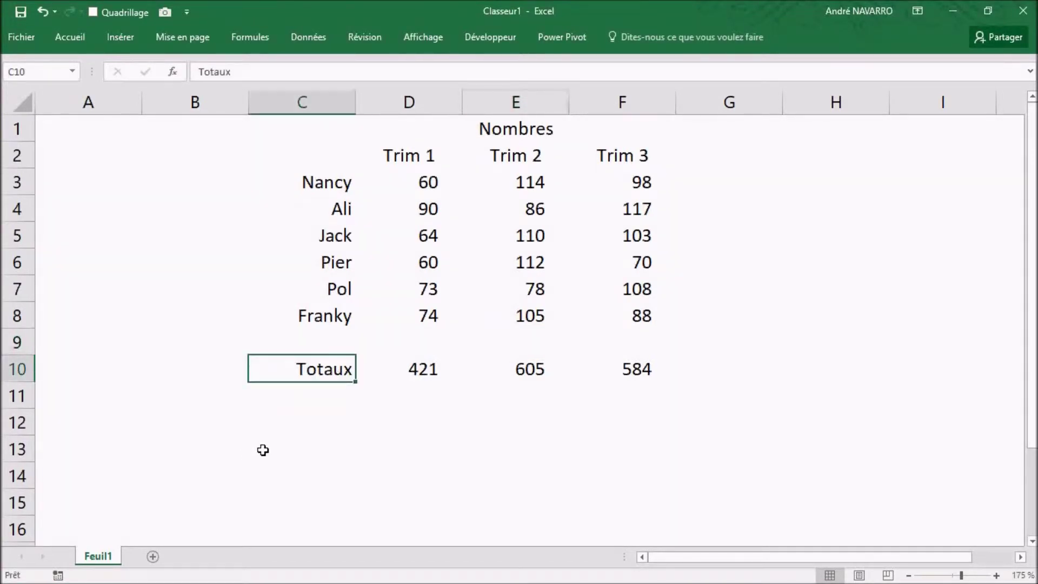
pyautogui.moveTo(317, 357); pyautogui.dragTo(716, 162)
pyautogui.press('ctrl')
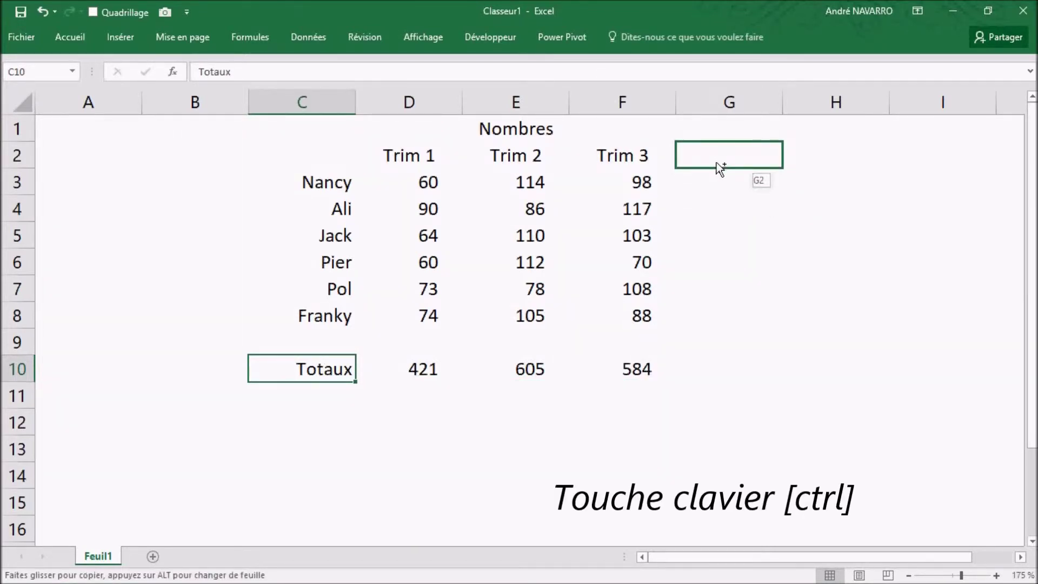
pyautogui.moveTo(715, 162); pyautogui.dragTo(716, 163)
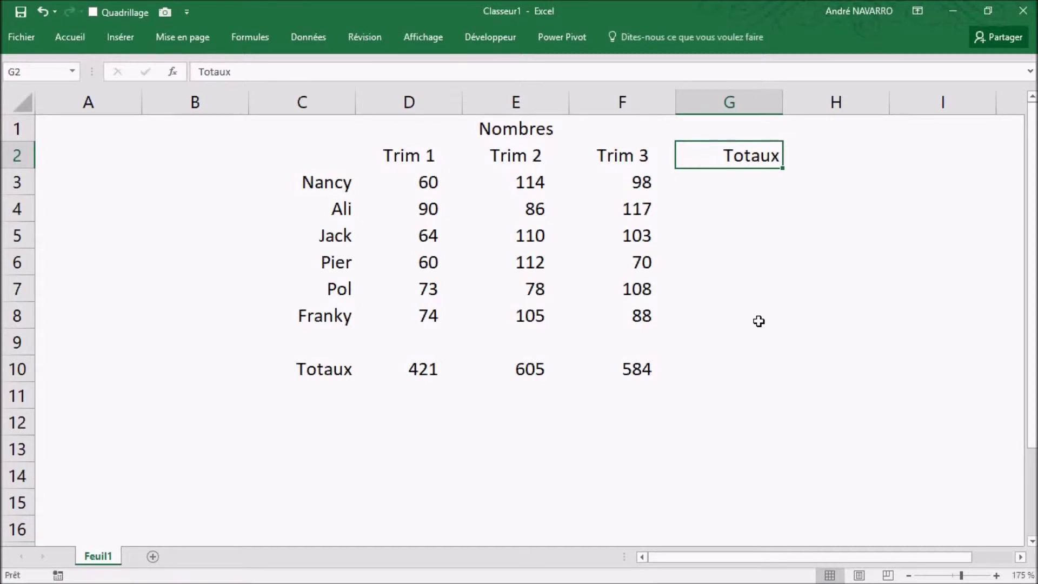
# Enter the formula =SOMME(D3:F3) in G3 to total the first row across the three quarters
pyautogui.click(731, 184)
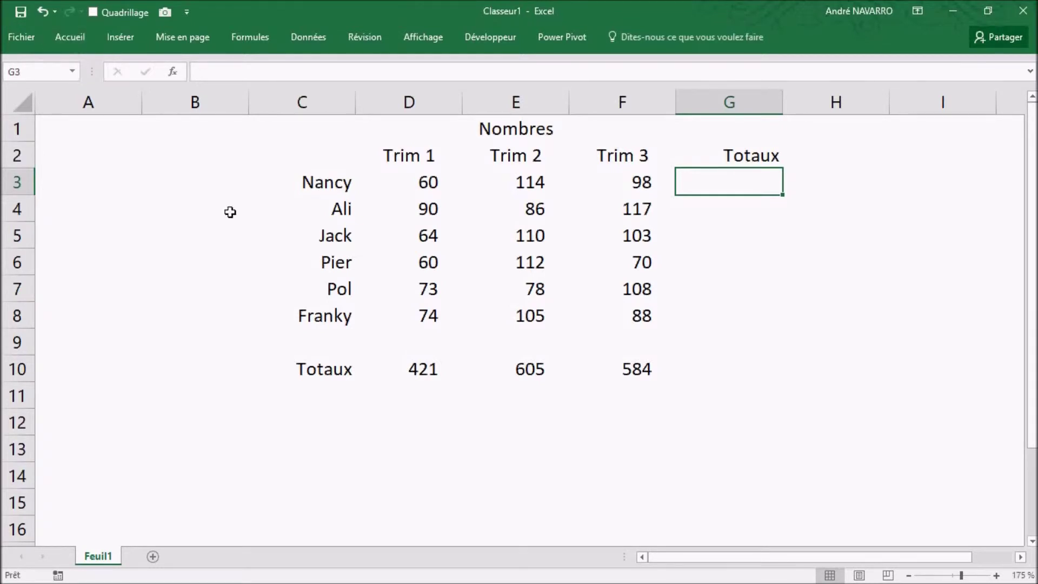
pyautogui.write('=somme')
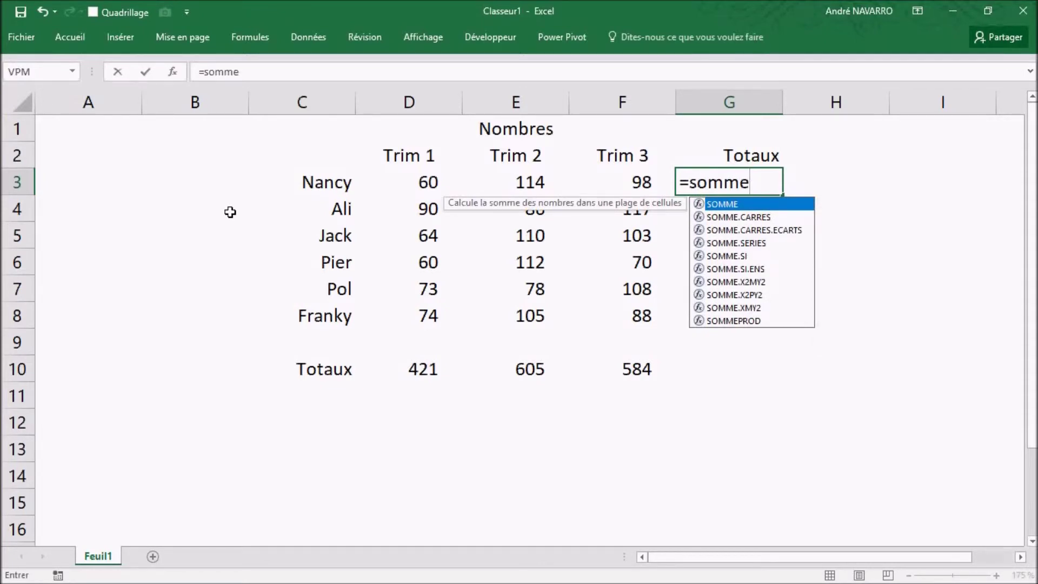
pyautogui.write('(')
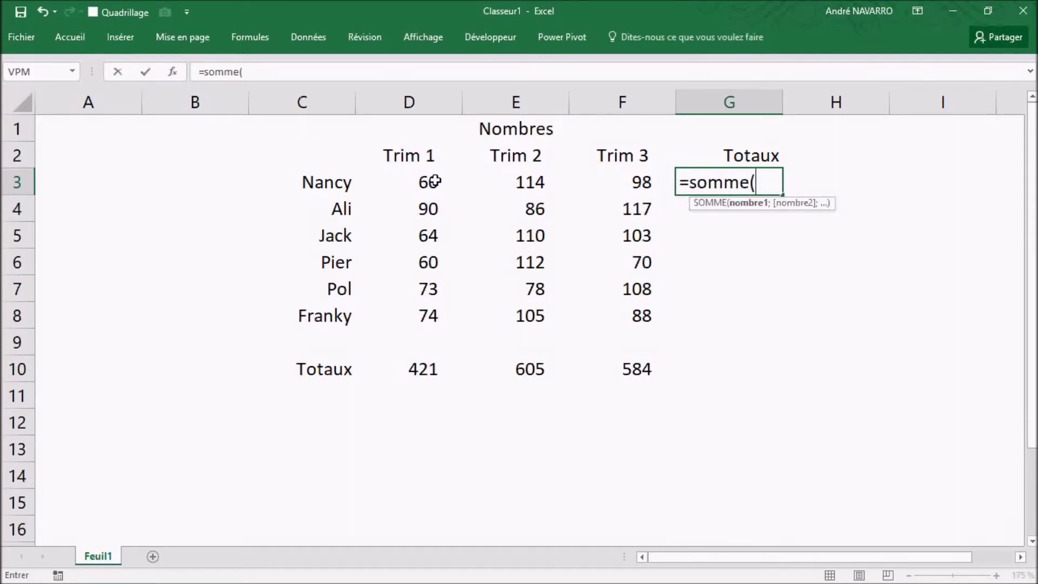
pyautogui.moveTo(398, 174); pyautogui.dragTo(598, 174)
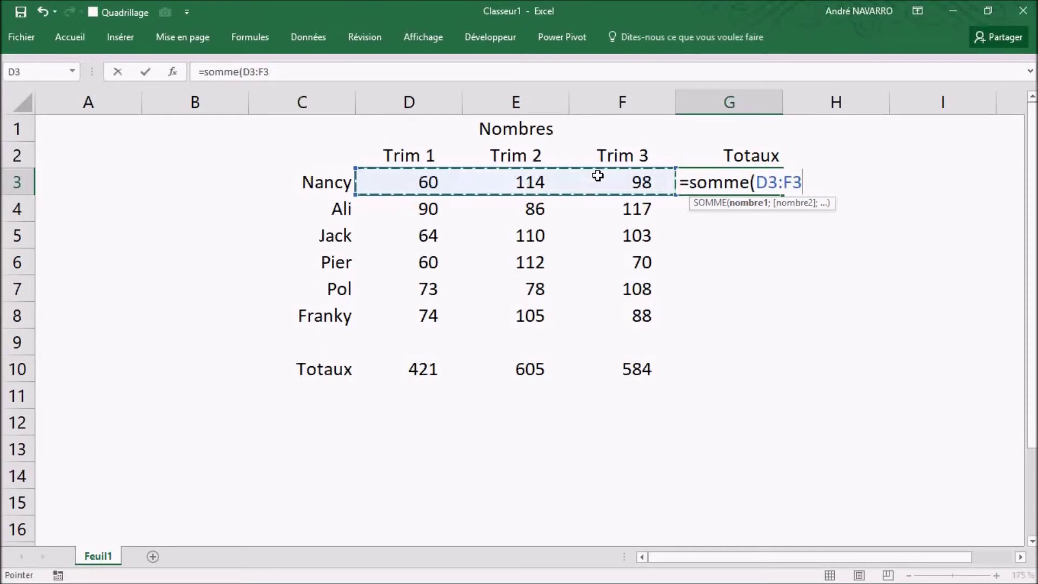
pyautogui.write(')')
pyautogui.press('Return')
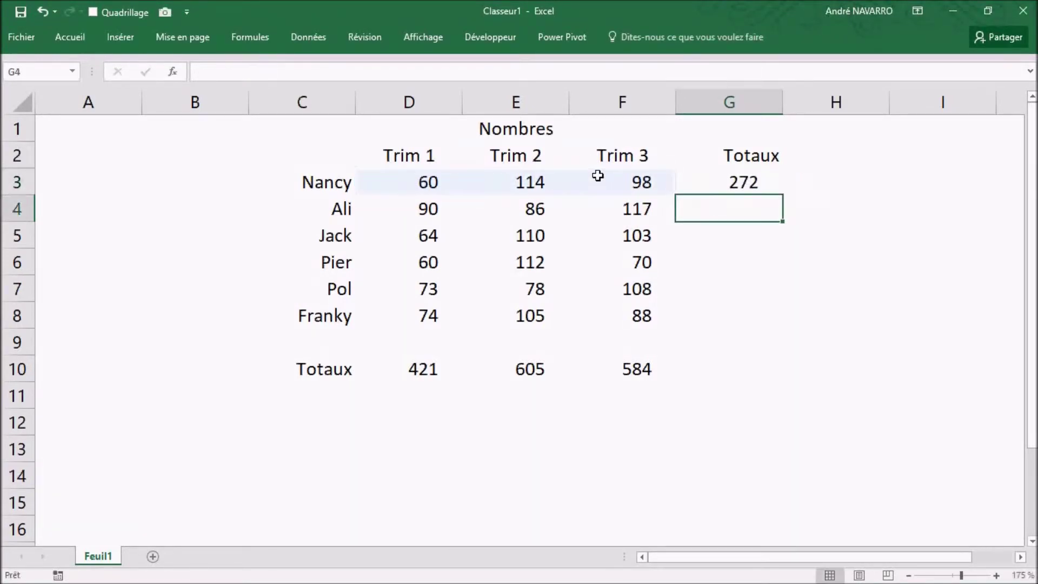
# Fill the sum formula from G3 down through G8 for the remaining rows
pyautogui.click(759, 181)
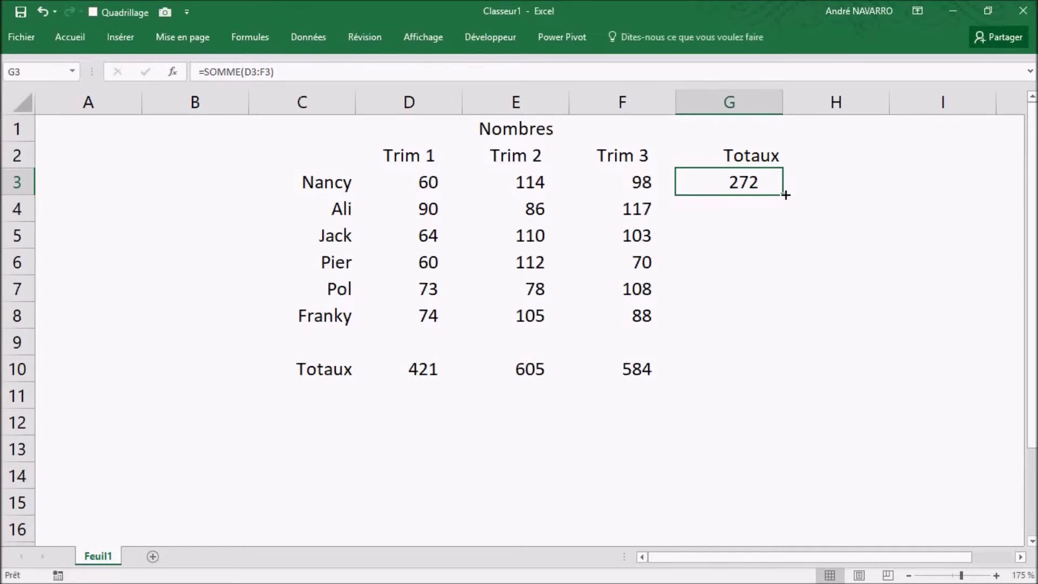
pyautogui.moveTo(785, 195); pyautogui.dragTo(783, 230)
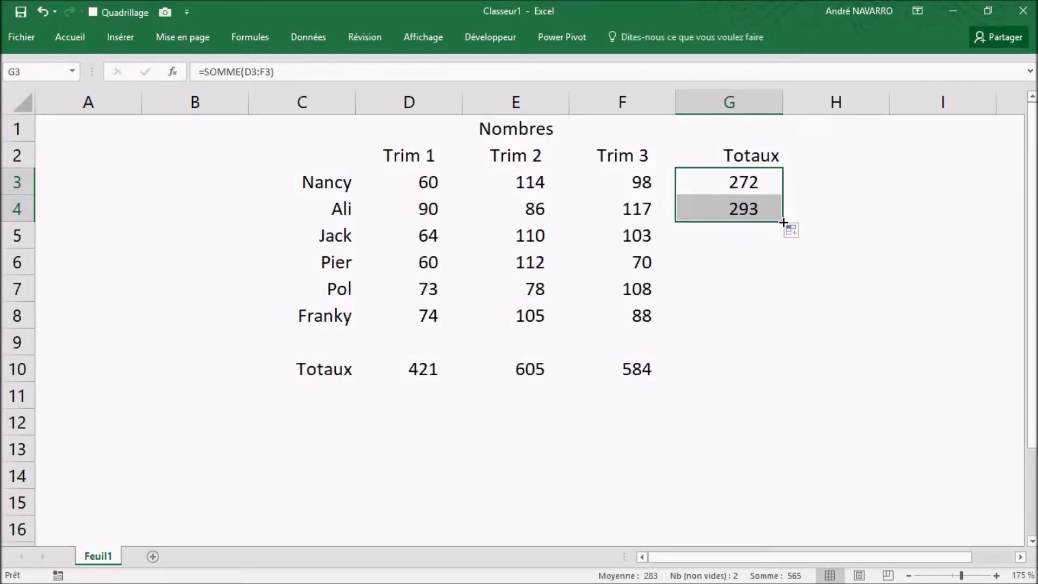
pyautogui.doubleClick(783, 221)
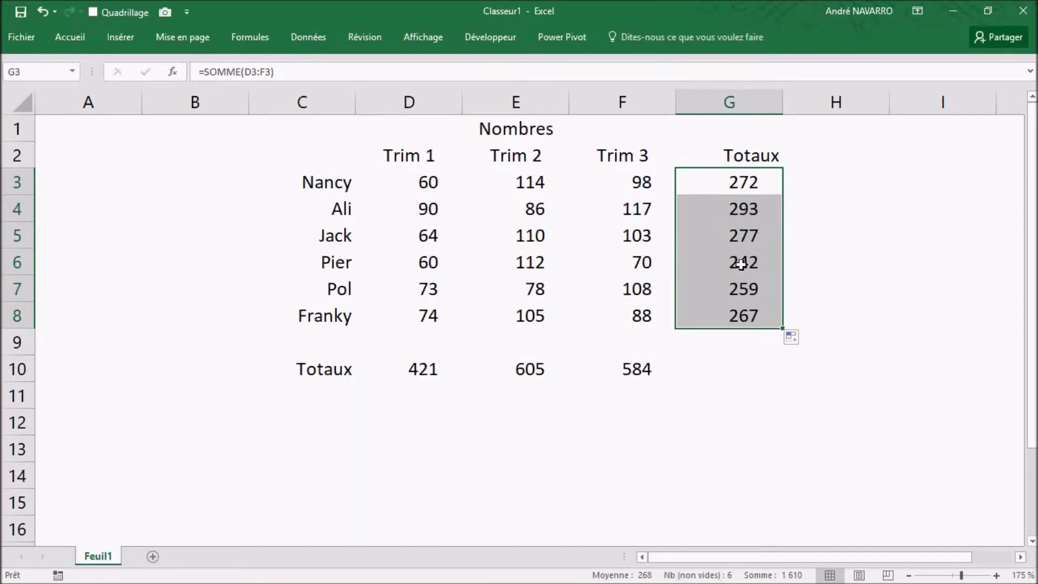
# Copy the sum formula from G8 to G10 for the grand total and inspect the copied formula
pyautogui.click(731, 372)
pyautogui.click(733, 314)
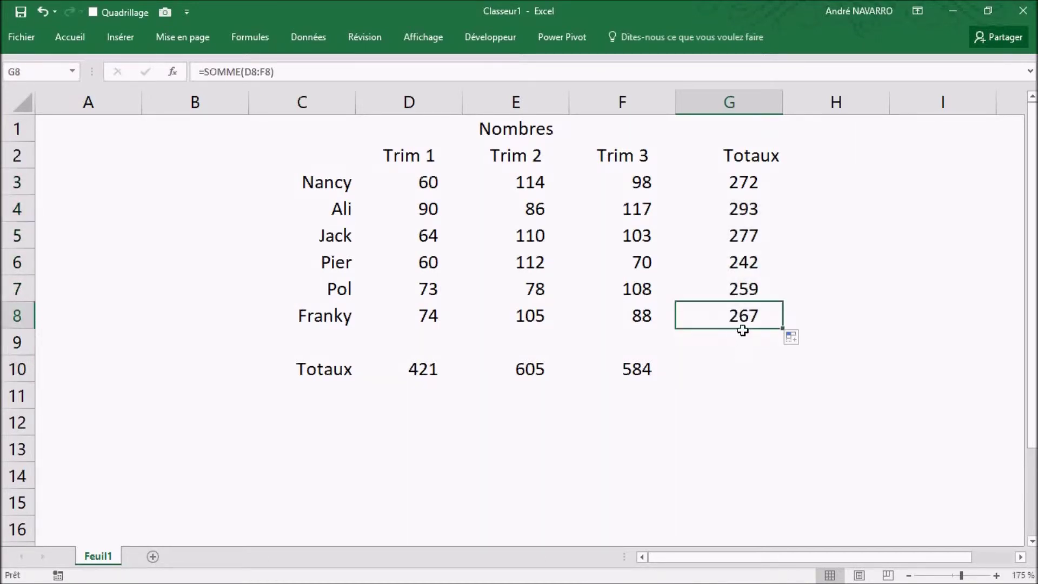
pyautogui.press('ctrl')
pyautogui.moveTo(742, 331); pyautogui.dragTo(746, 373)
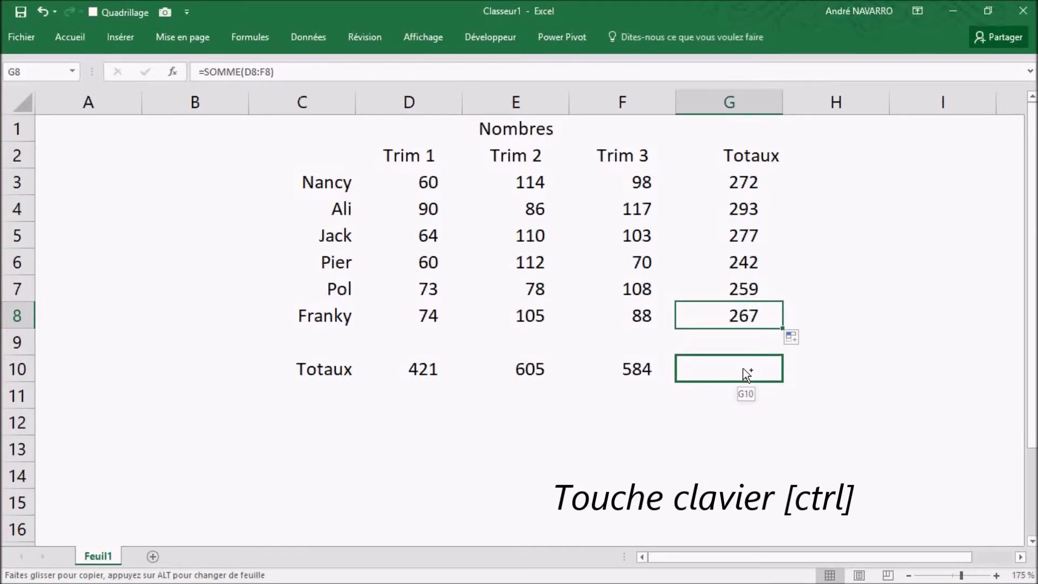
pyautogui.moveTo(746, 373); pyautogui.dragTo(746, 373)
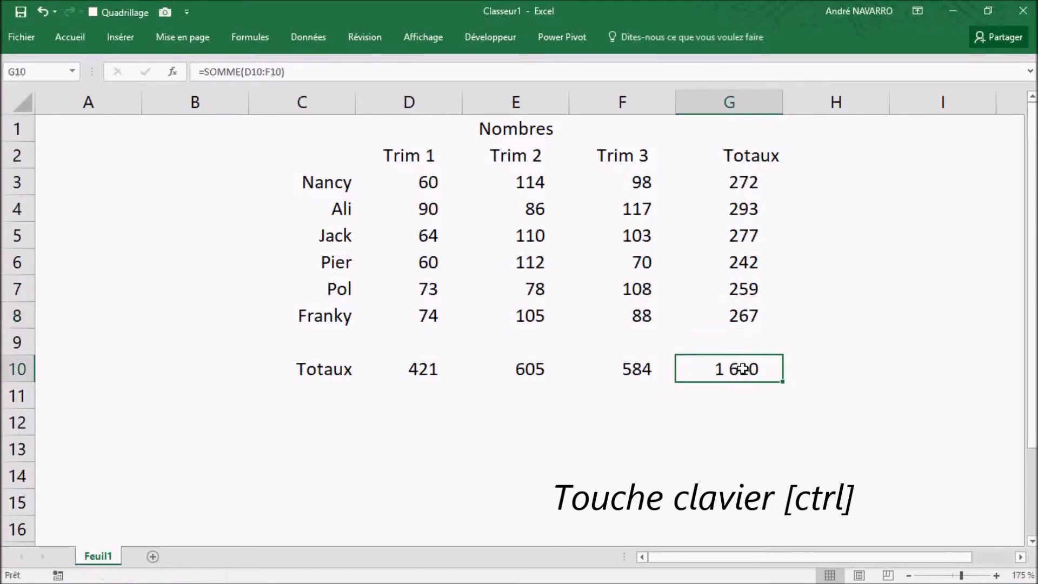
pyautogui.doubleClick(744, 369)
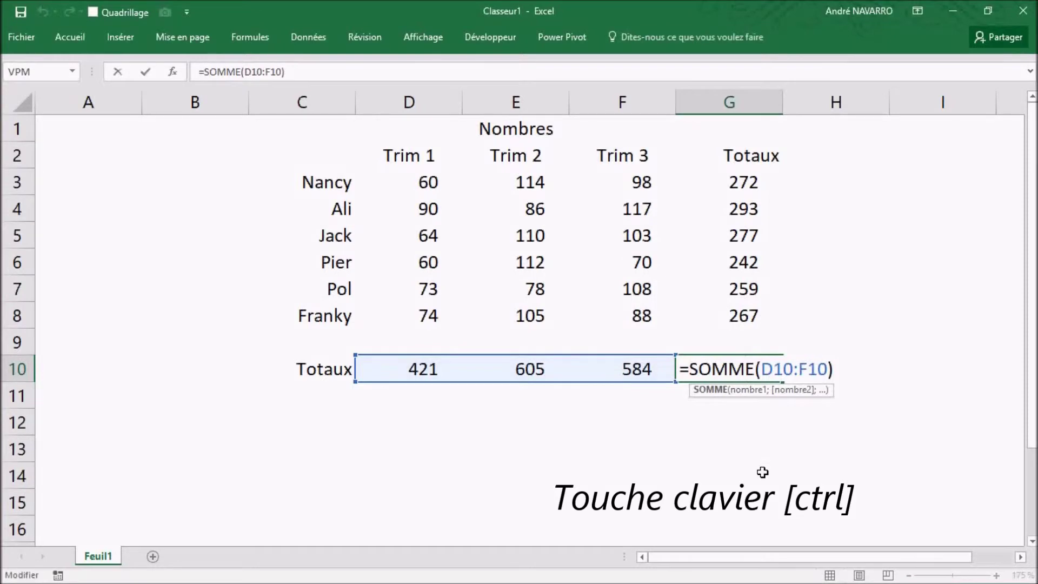
pyautogui.press('Escape')
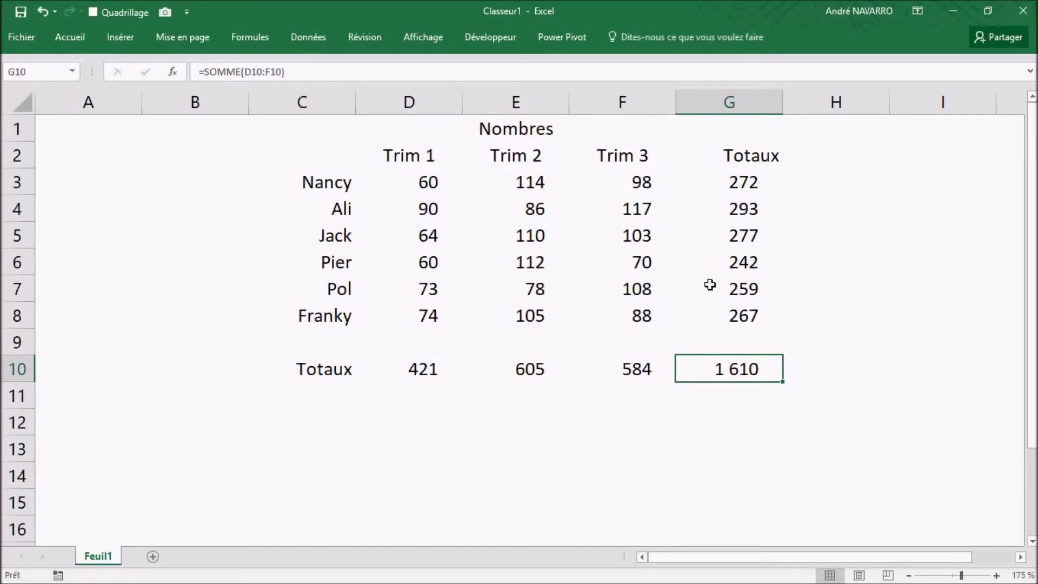
# Move the whole column G in front of the Trim 1 column, shifting the quarters over, and inspect the sum formula in D3
pyautogui.click(718, 101)
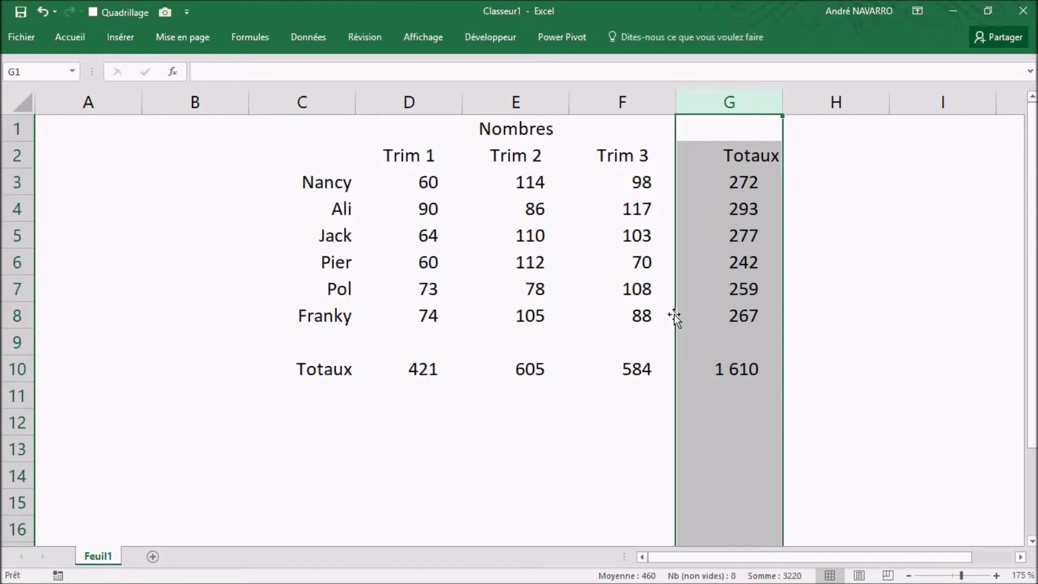
pyautogui.moveTo(673, 314); pyautogui.dragTo(394, 269)
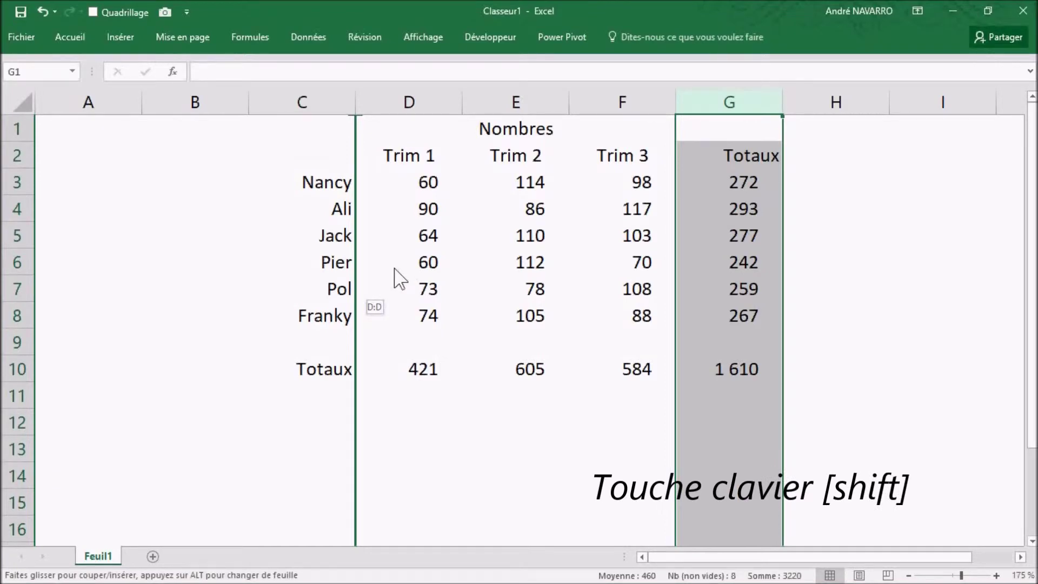
pyautogui.moveTo(394, 268); pyautogui.dragTo(394, 267)
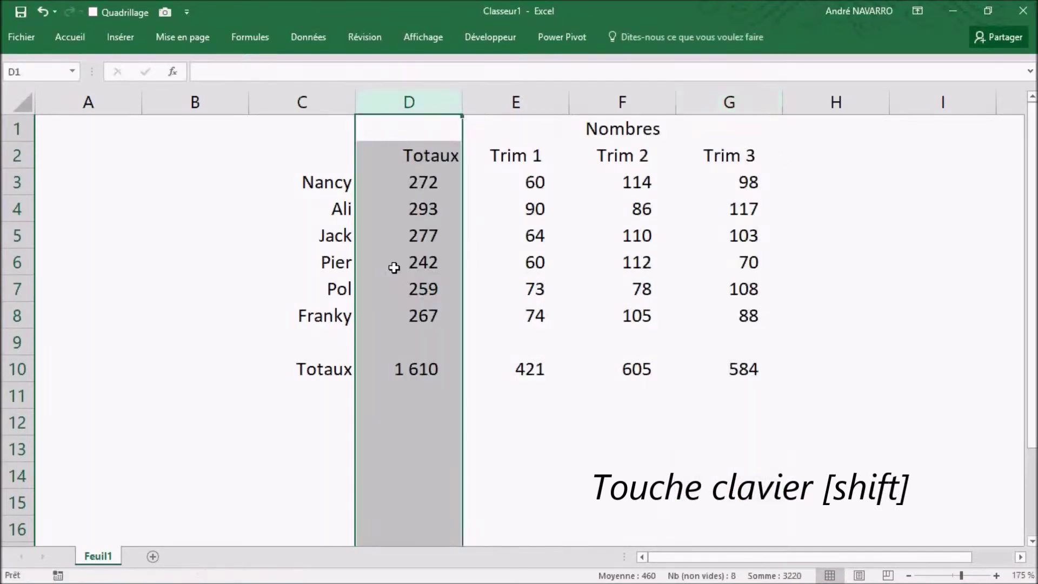
pyautogui.click(400, 182)
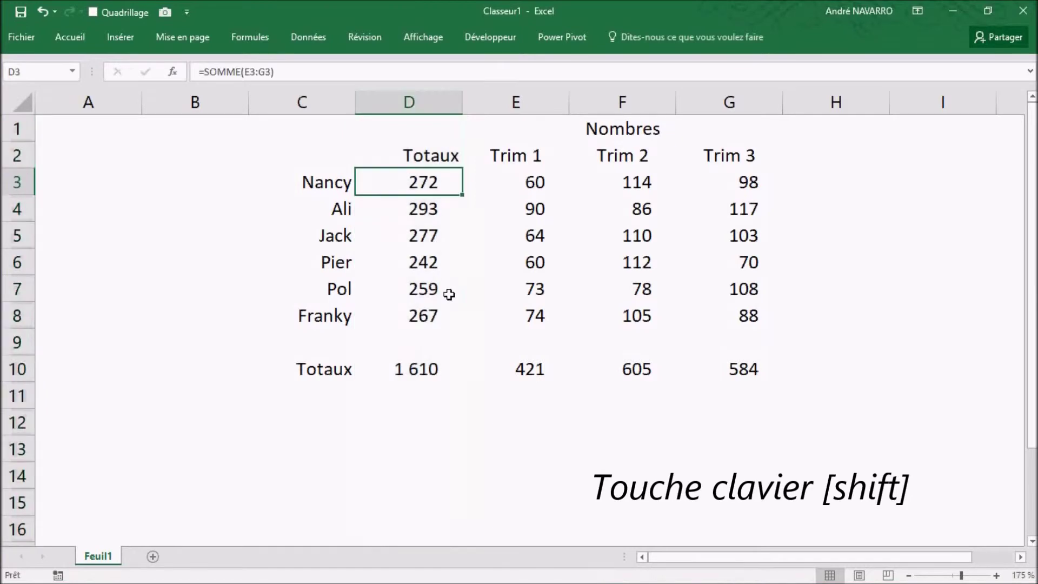
pyautogui.doubleClick(426, 187)
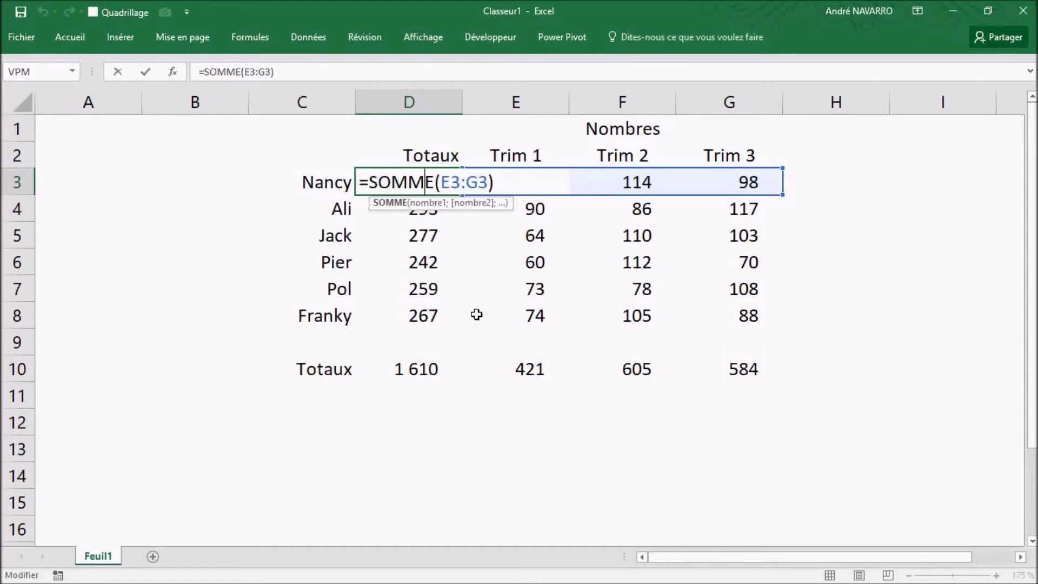
pyautogui.hotkey('ctrl', 'Return')
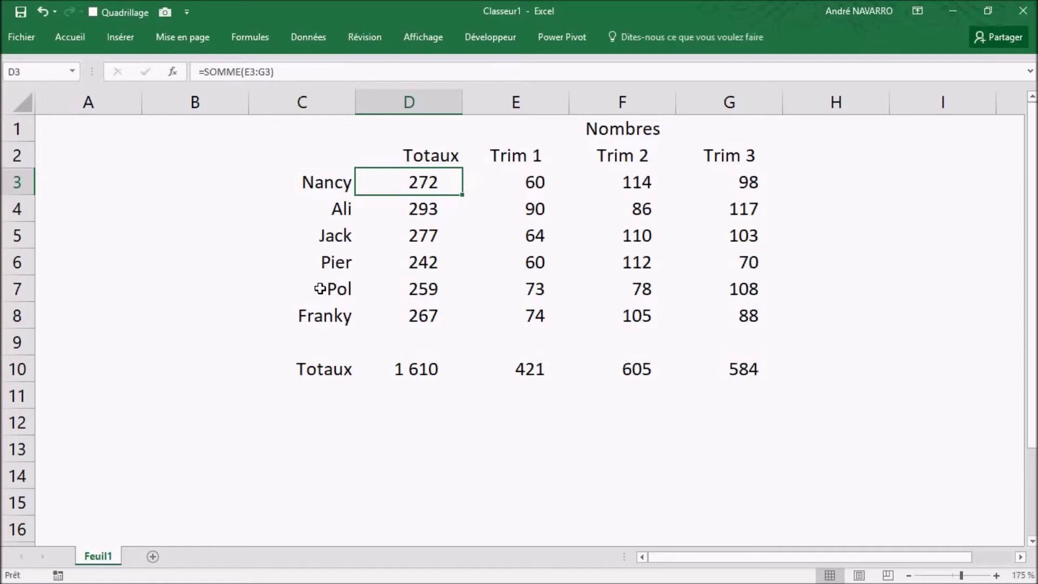
# Try inserting the row C7:G7 above row 3 so the other rows shift down, and undo the move
pyautogui.moveTo(320, 289); pyautogui.dragTo(678, 299)
pyautogui.moveTo(560, 274); pyautogui.dragTo(561, 274)
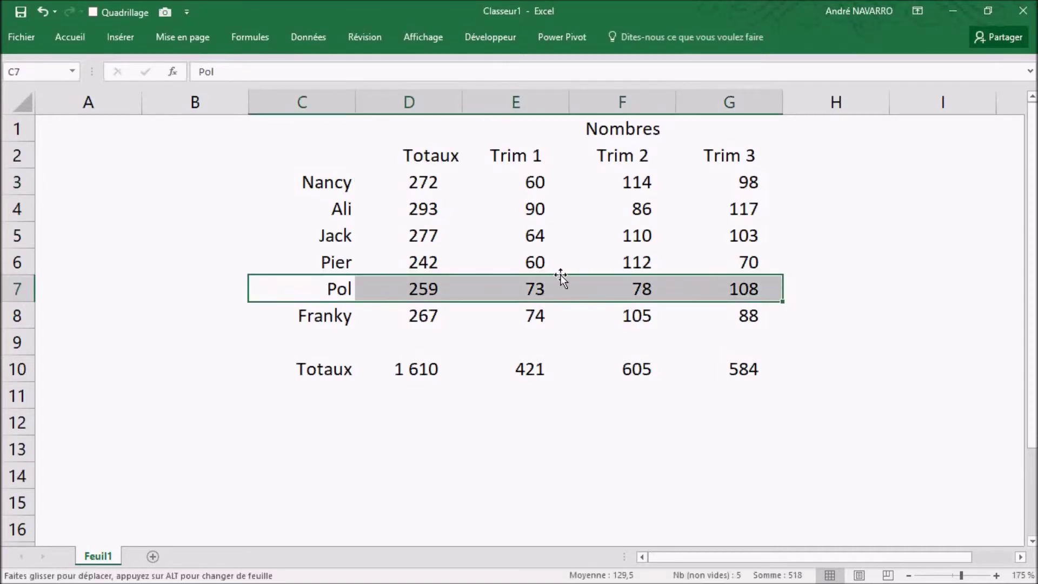
pyautogui.moveTo(561, 277); pyautogui.dragTo(536, 173)
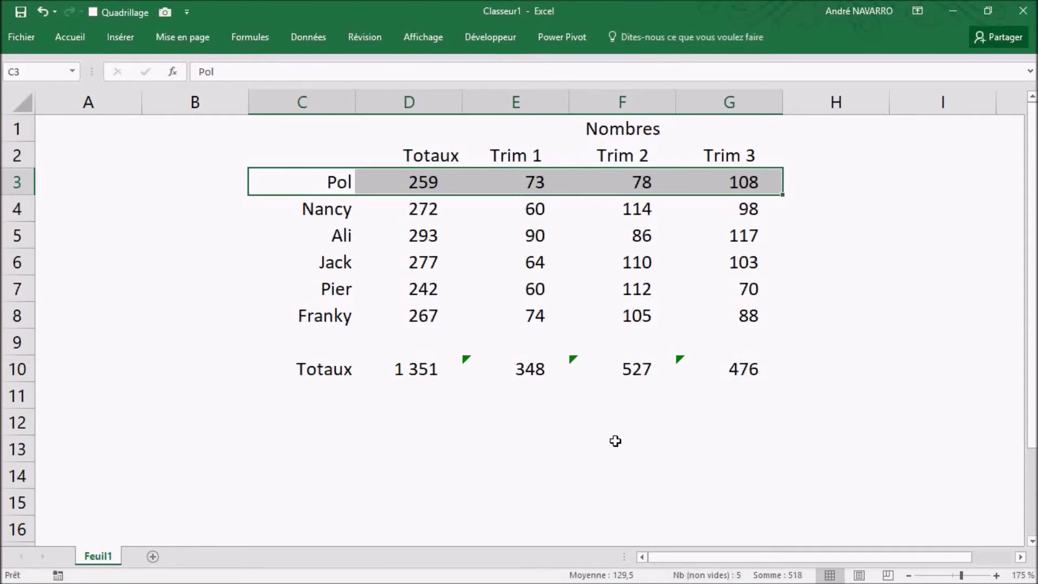
pyautogui.hotkey('ctrl', 'z')
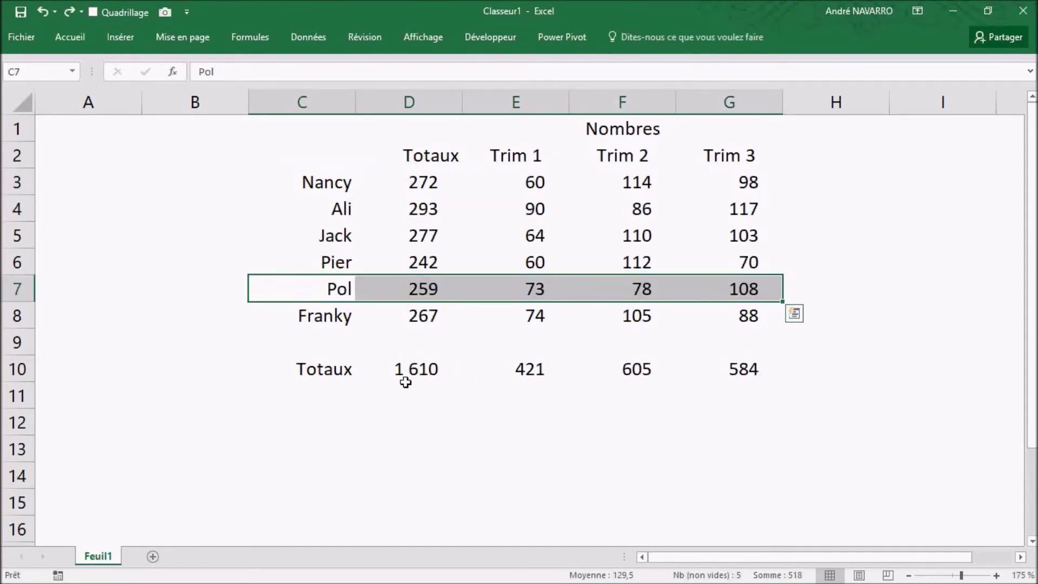
# Insert the row C7:G7 above row 3 again, inspect the sum formulas in D10 and E10, and undo the move
pyautogui.moveTo(400, 272); pyautogui.dragTo(412, 177)
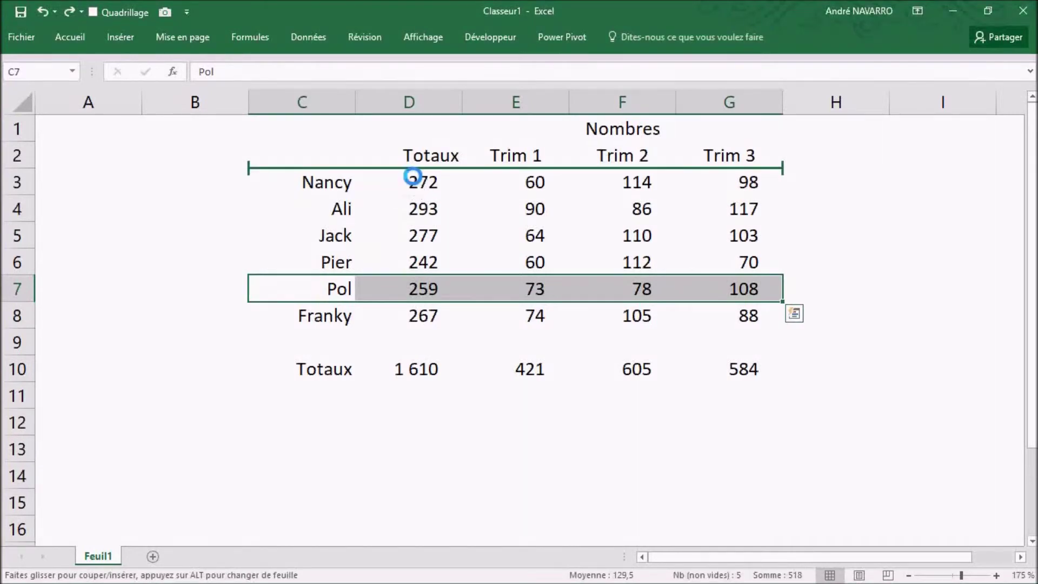
pyautogui.doubleClick(414, 374)
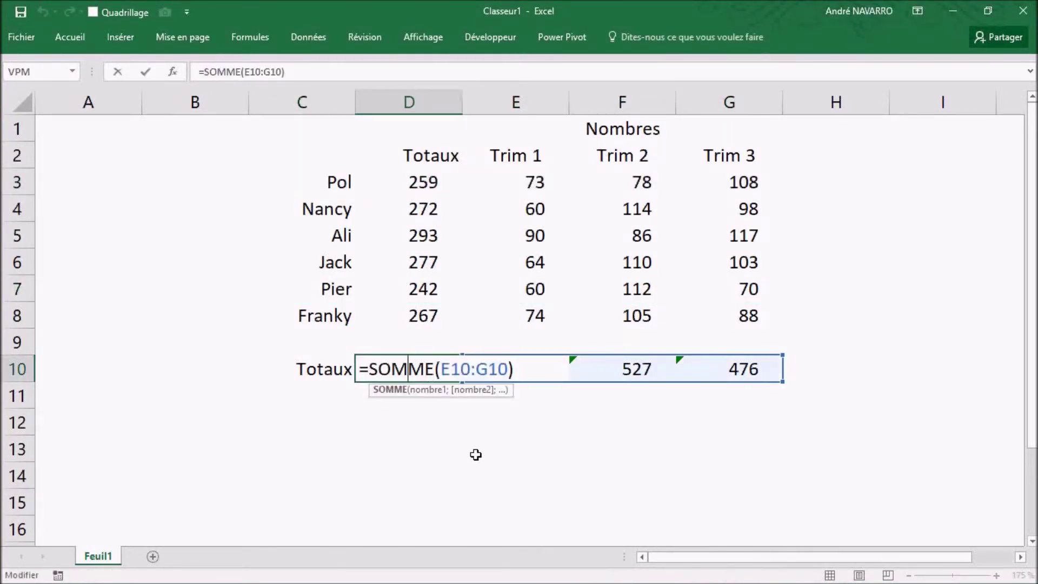
pyautogui.hotkey('ctrl', 'Return')
pyautogui.doubleClick(519, 371)
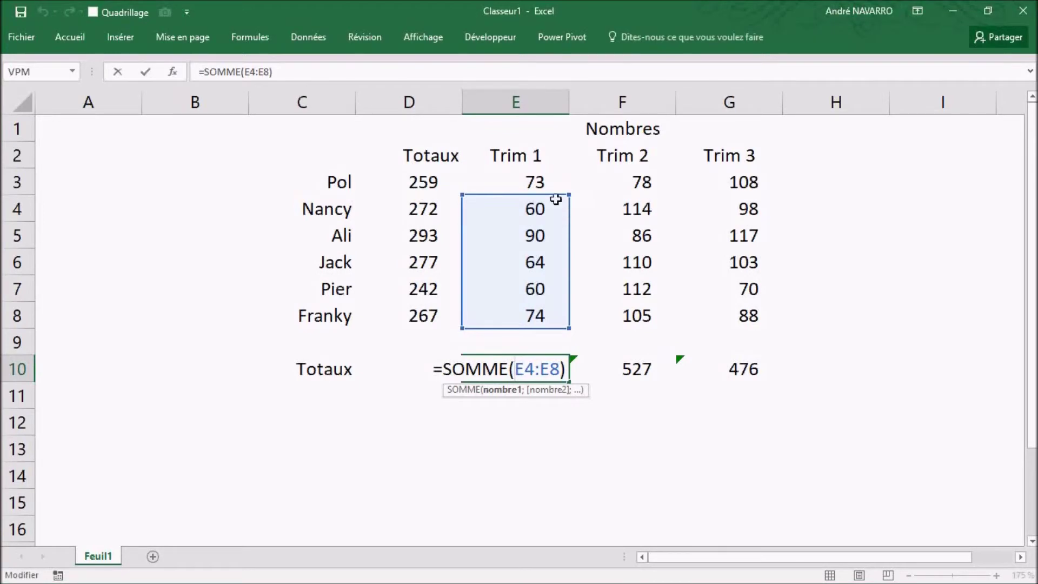
pyautogui.hotkey('ctrl', 'Return')
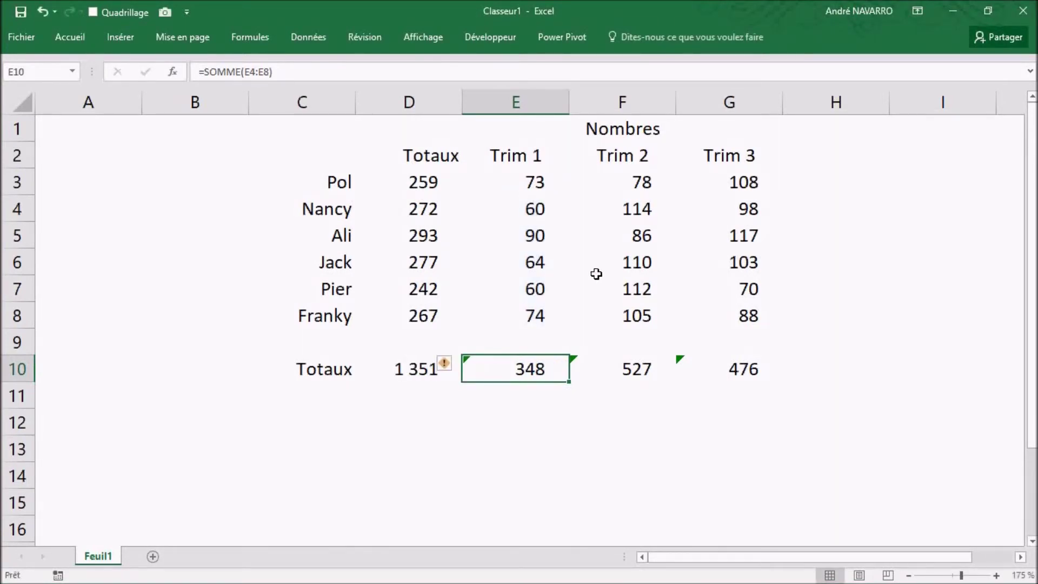
pyautogui.hotkey('ctrl', 'z')
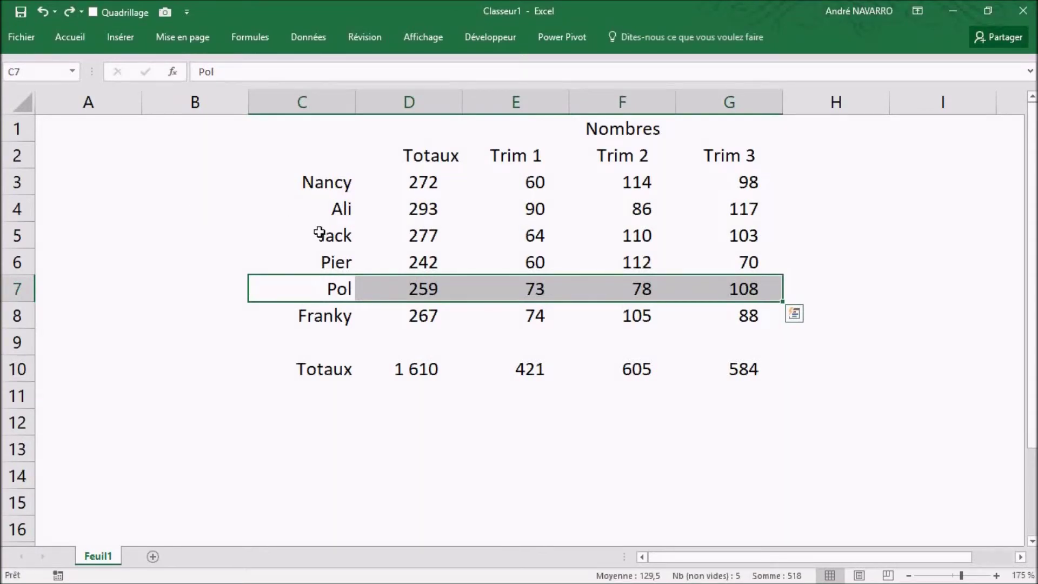
# Move the first data row C3:G3 down to row 5, shifting the two rows below it up
pyautogui.moveTo(336, 181)
pyautogui.mouseDown()
pyautogui.moveTo(327, 178)
pyautogui.moveTo(719, 192)
pyautogui.moveTo(700, 198)
pyautogui.moveTo(698, 270)
pyautogui.moveTo(692, 260)
pyautogui.moveTo(670, 269)
pyautogui.moveTo(660, 255)
pyautogui.moveTo(704, 254)
pyautogui.moveTo(683, 243)
pyautogui.moveTo(675, 249)
pyautogui.moveTo(719, 249)
pyautogui.mouseUp()
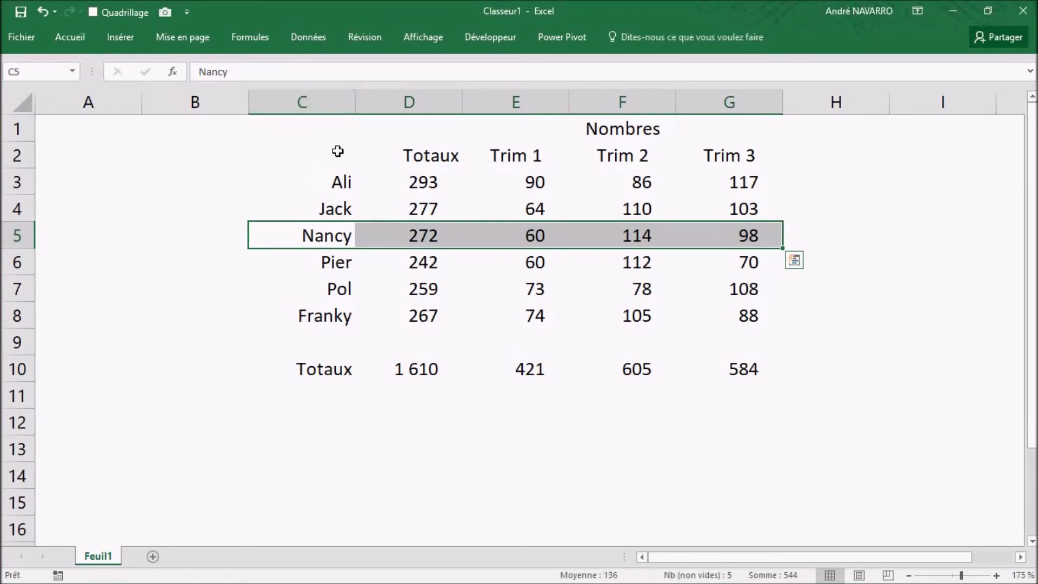
# Move the whole table C1:G10 so that it starts in B2, and narrow column A to roughly half its width
pyautogui.moveTo(322, 149); pyautogui.dragTo(702, 378)
pyautogui.moveTo(320, 127); pyautogui.dragTo(718, 381)
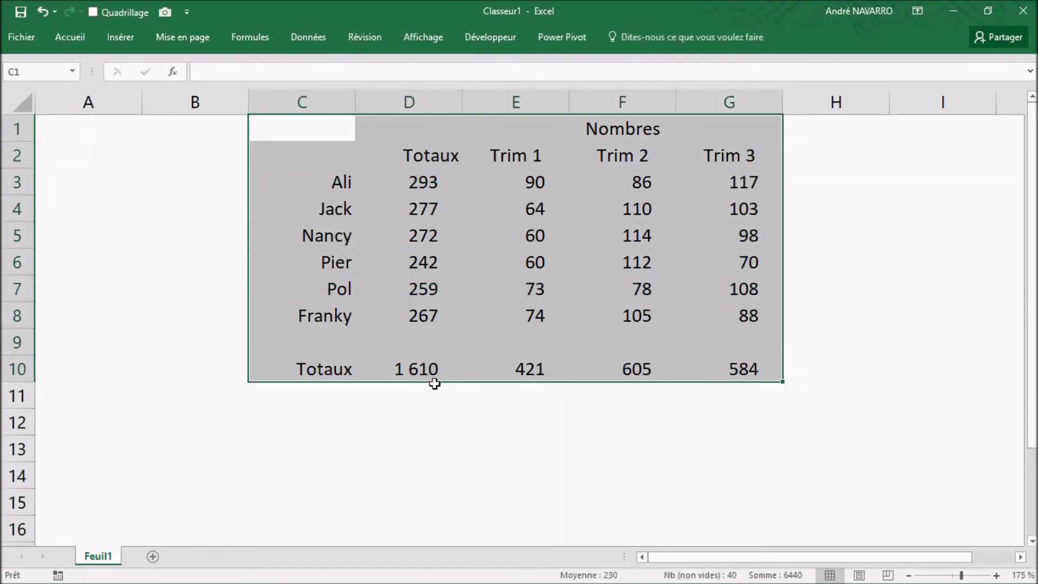
pyautogui.moveTo(436, 383); pyautogui.dragTo(265, 387)
pyautogui.click(191, 475)
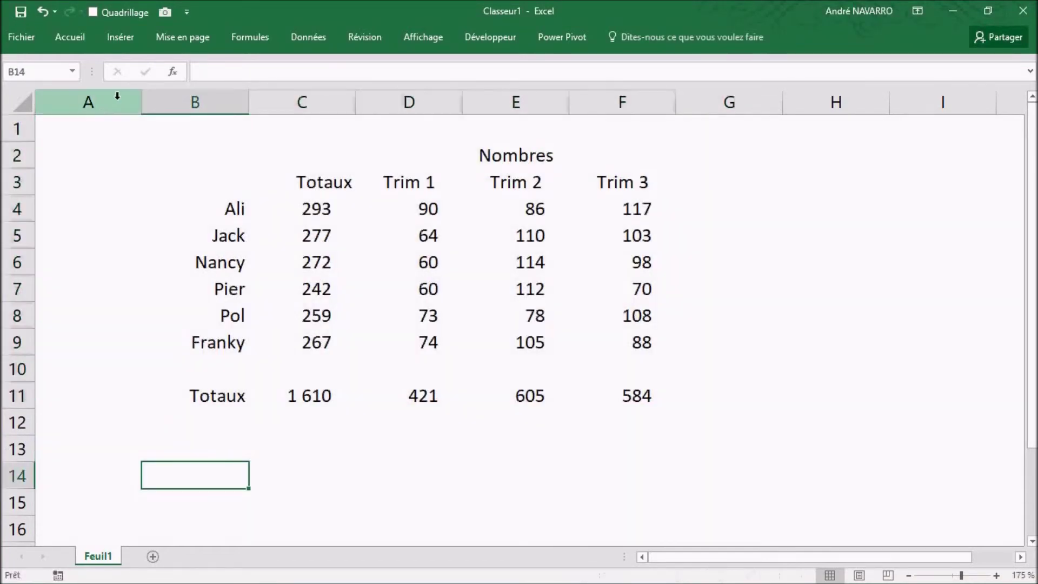
pyautogui.moveTo(142, 104); pyautogui.dragTo(80, 105)
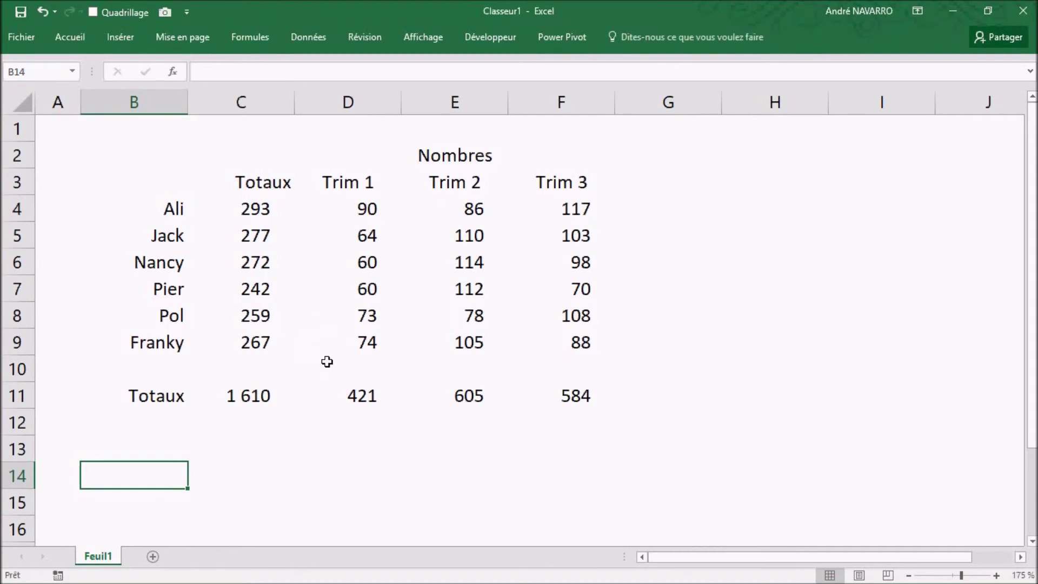
pyautogui.click(355, 236)
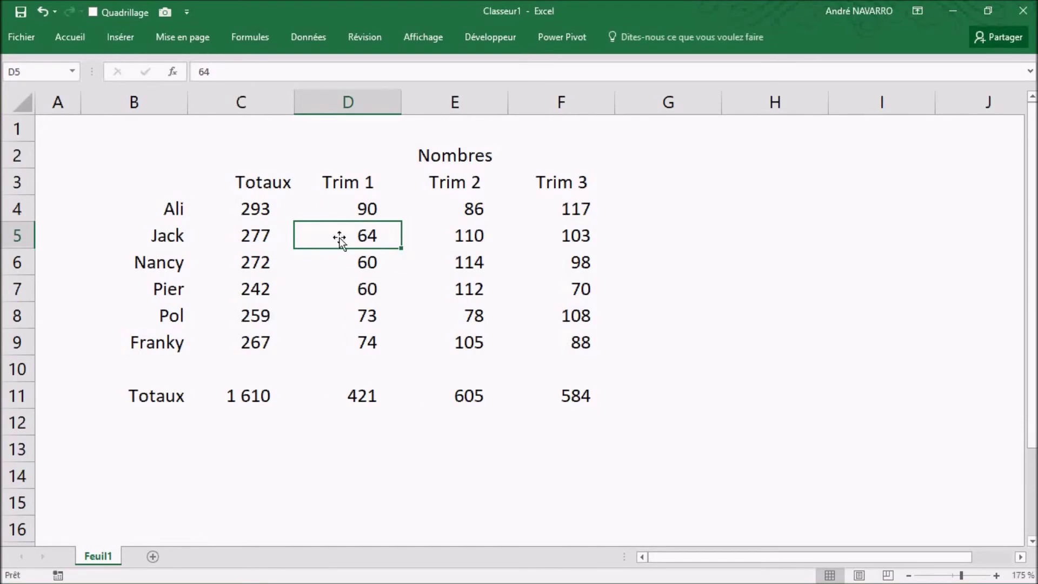
pyautogui.moveTo(341, 236); pyautogui.dragTo(433, 280)
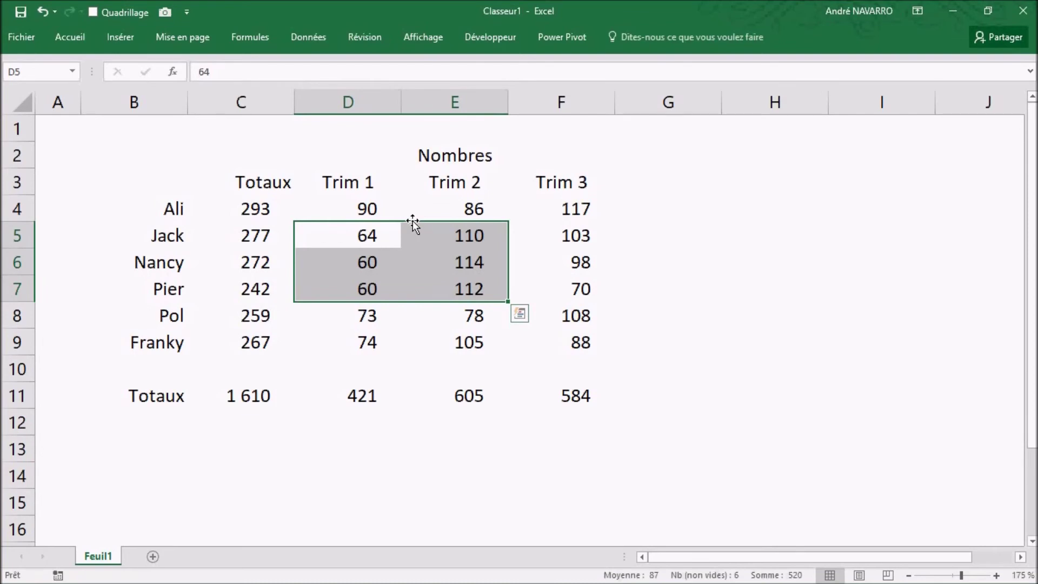
pyautogui.moveTo(413, 220); pyautogui.dragTo(446, 235)
# Try inserting a copy of the Trim 1 column D3:D11 between Trim 2 and Trim 3, and undo the insertion
pyautogui.moveTo(351, 183); pyautogui.dragTo(377, 390)
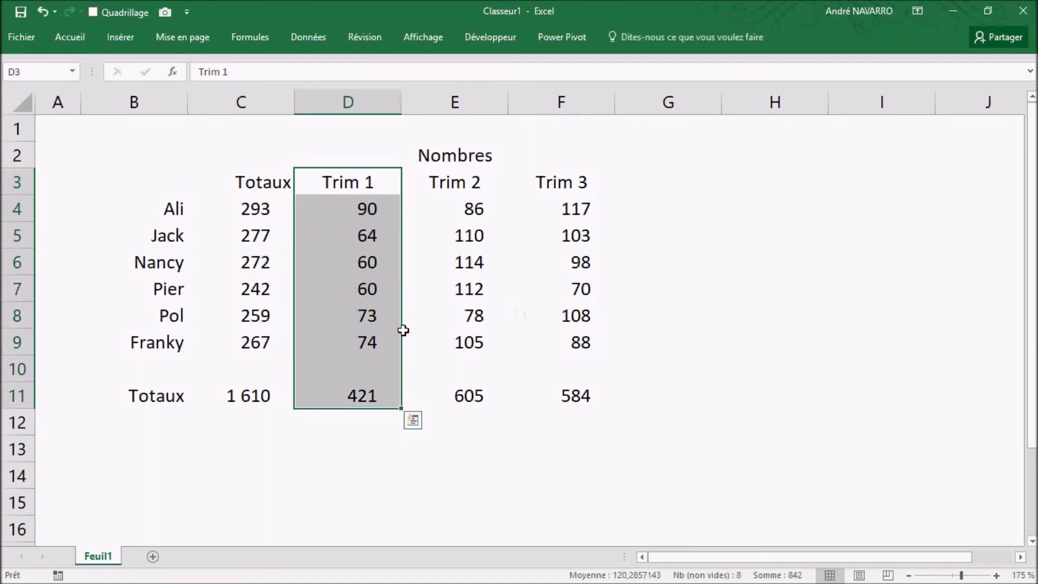
pyautogui.moveTo(400, 330); pyautogui.dragTo(515, 343)
pyautogui.press('shift')
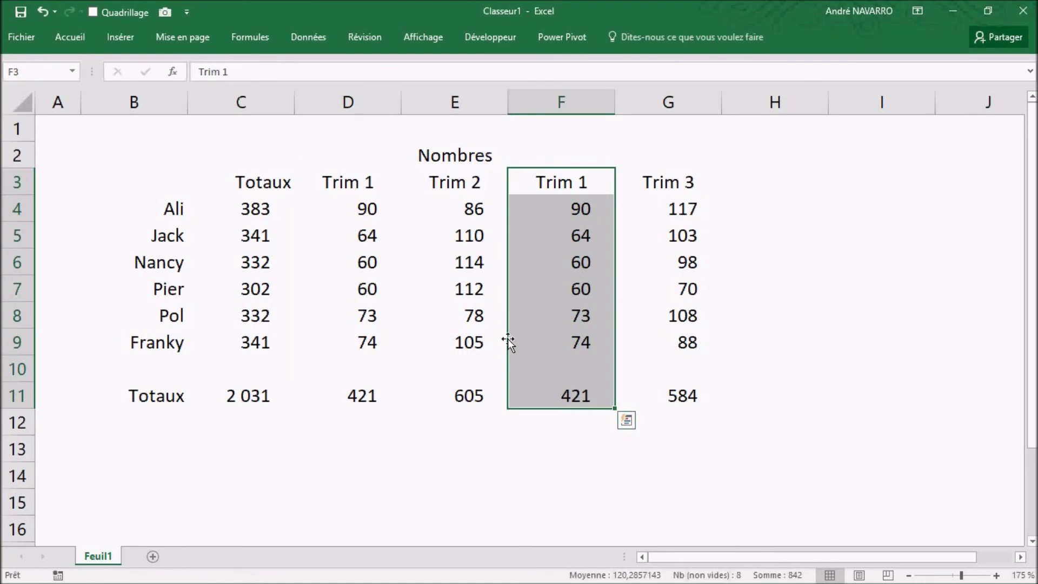
pyautogui.hotkey('ctrl', 'z')
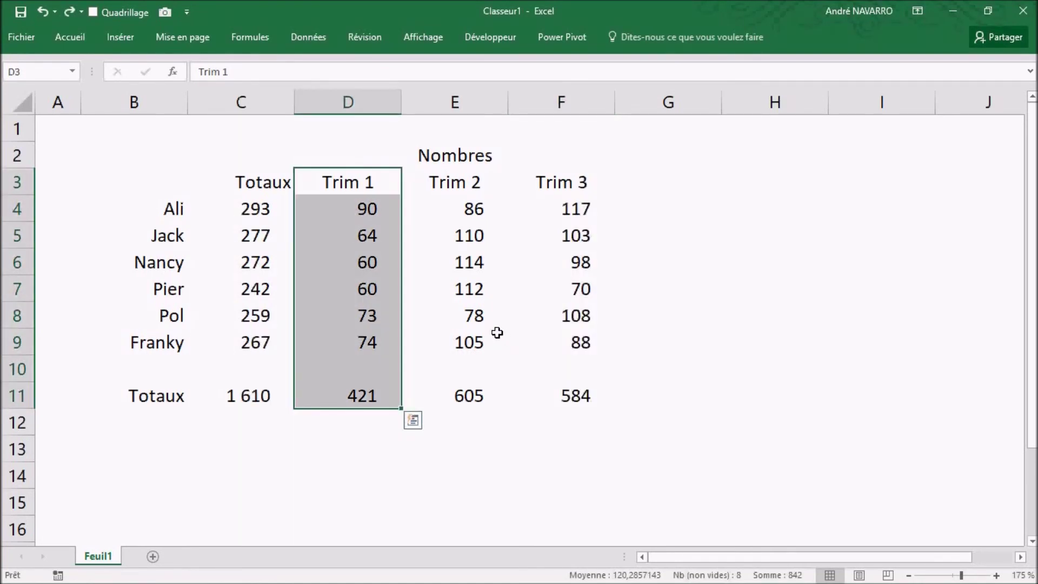